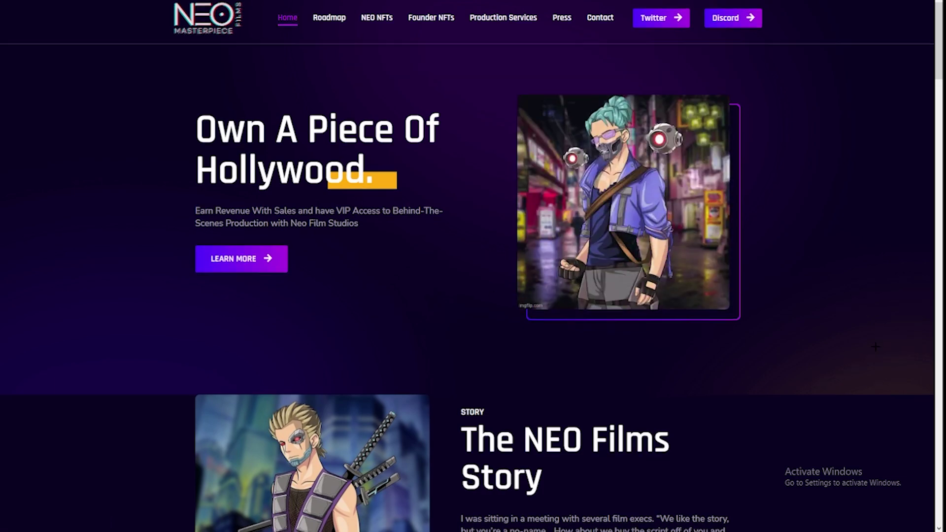
pyautogui.scroll(-4, 473, 295)
pyautogui.scroll(-2, 473, 295)
pyautogui.scroll(-2, 472, 295)
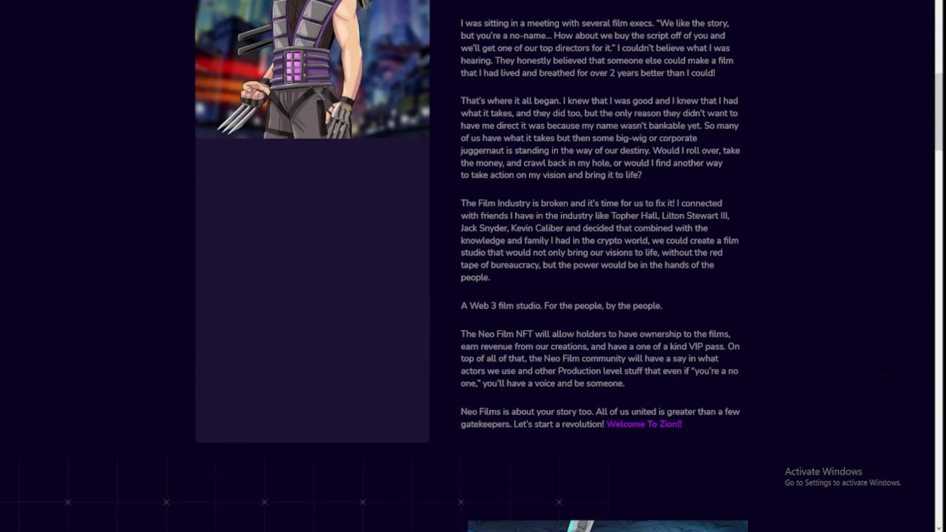
pyautogui.scroll(1, 473, 296)
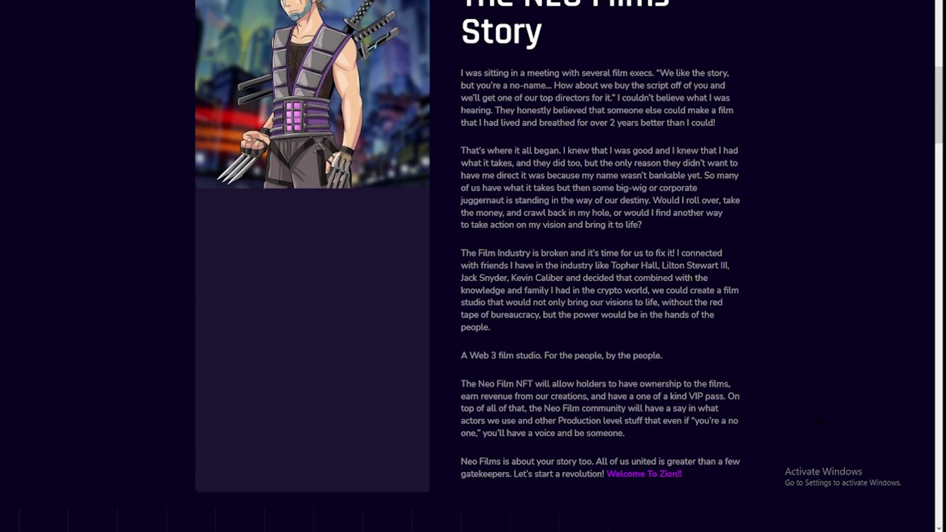
pyautogui.scroll(-1, 473, 296)
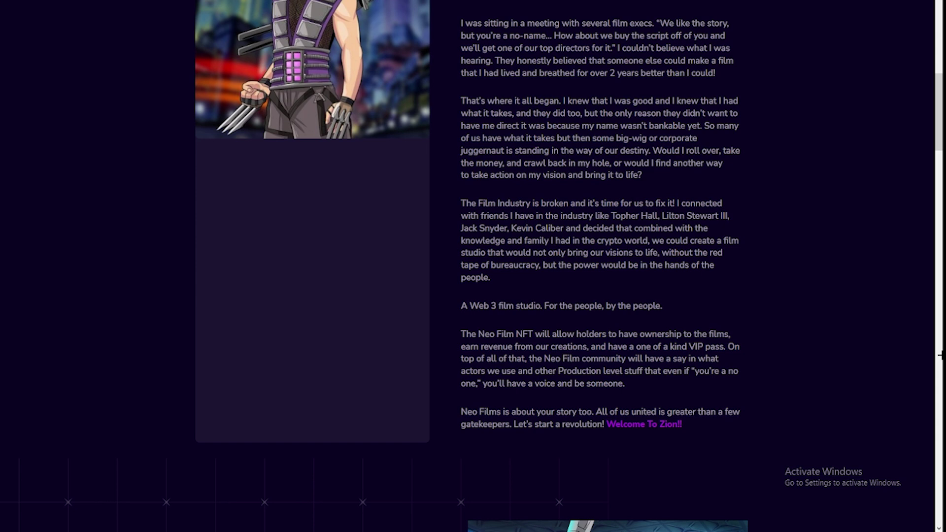
pyautogui.scroll(-2, 854, 425)
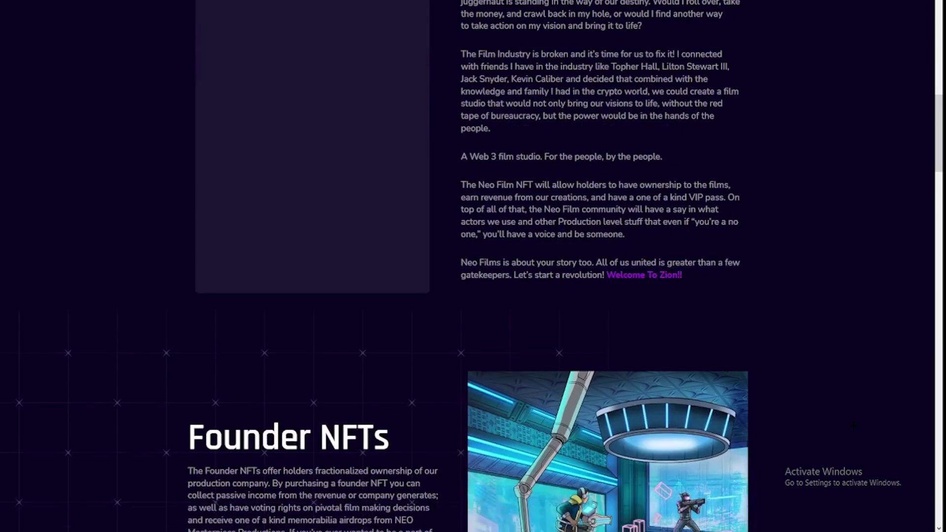
pyautogui.scroll(-3, 854, 419)
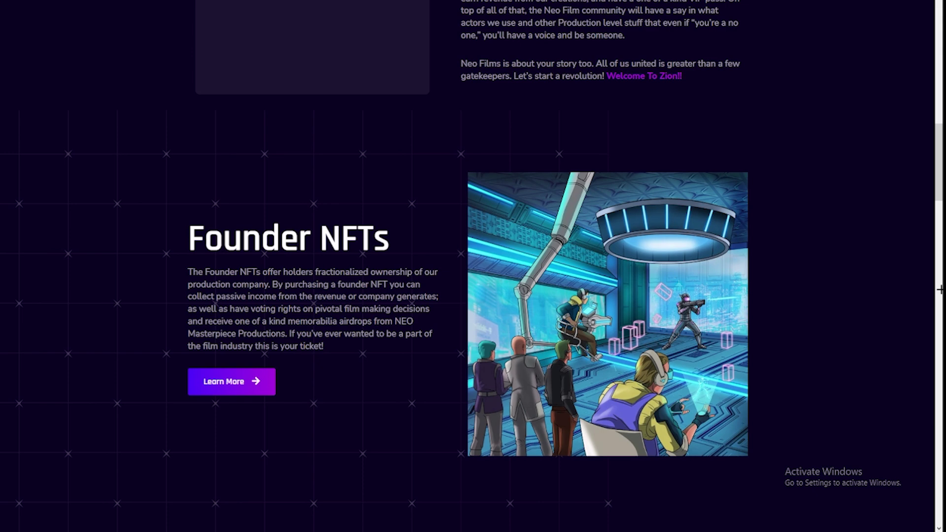
pyautogui.scroll(-3, 940, 289)
pyautogui.scroll(-3, 939, 281)
pyautogui.scroll(-3, 937, 274)
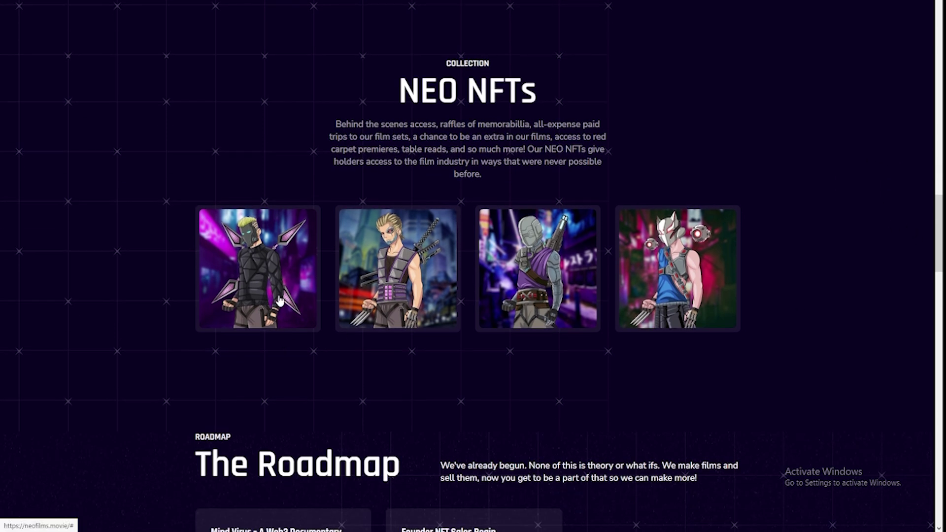
# Click a NEO NFT character image, which jumps the page back to the top.
pyautogui.click(658, 270)
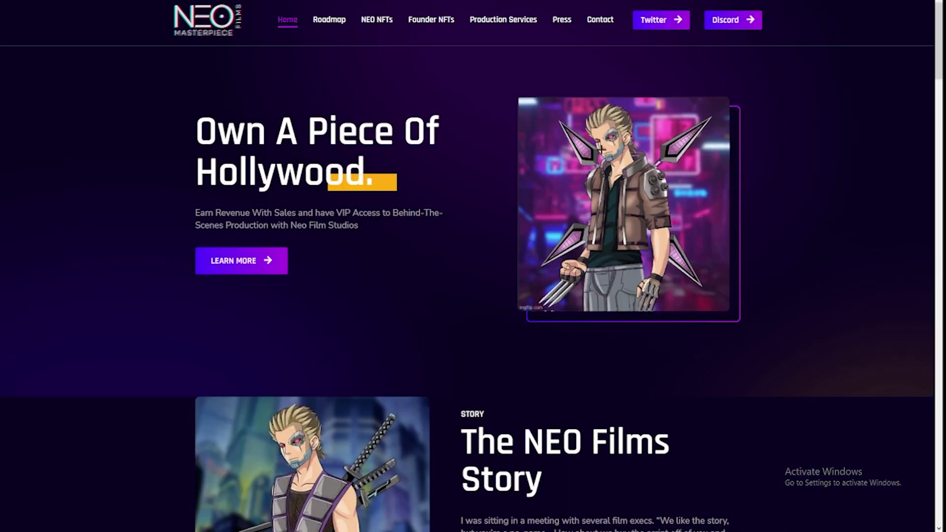
pyautogui.scroll(-5, 473, 295)
pyautogui.scroll(-5, 472, 296)
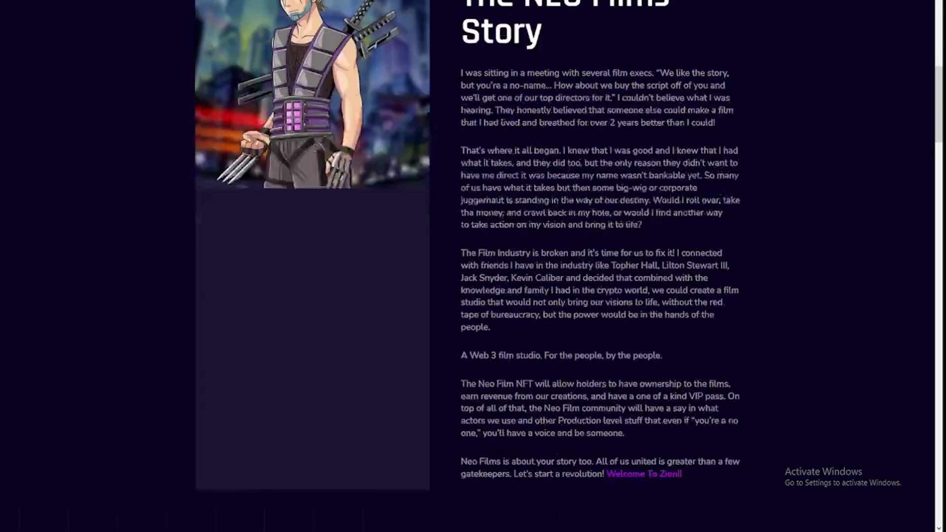
pyautogui.scroll(-8, 473, 296)
pyautogui.scroll(-6, 473, 295)
pyautogui.scroll(1, 473, 296)
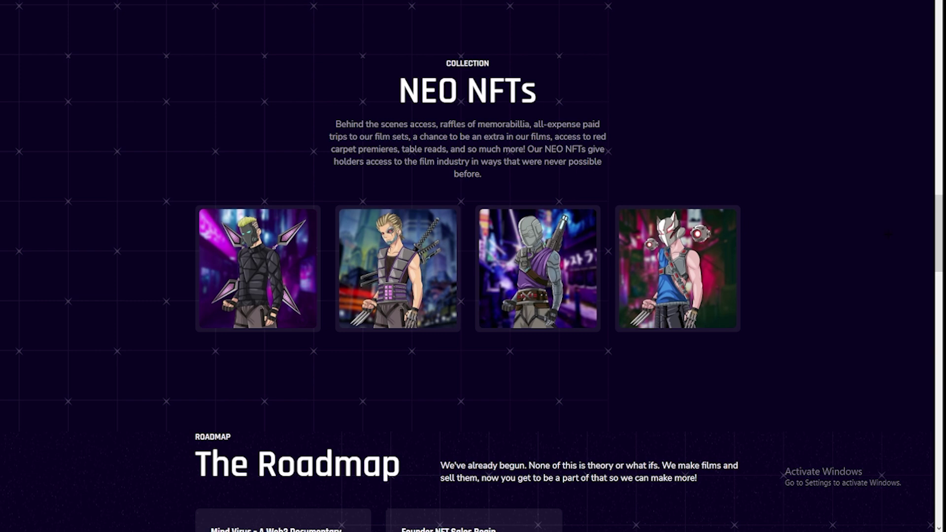
pyautogui.scroll(-5, 473, 296)
pyautogui.scroll(-2, 473, 296)
pyautogui.scroll(-1, 474, 296)
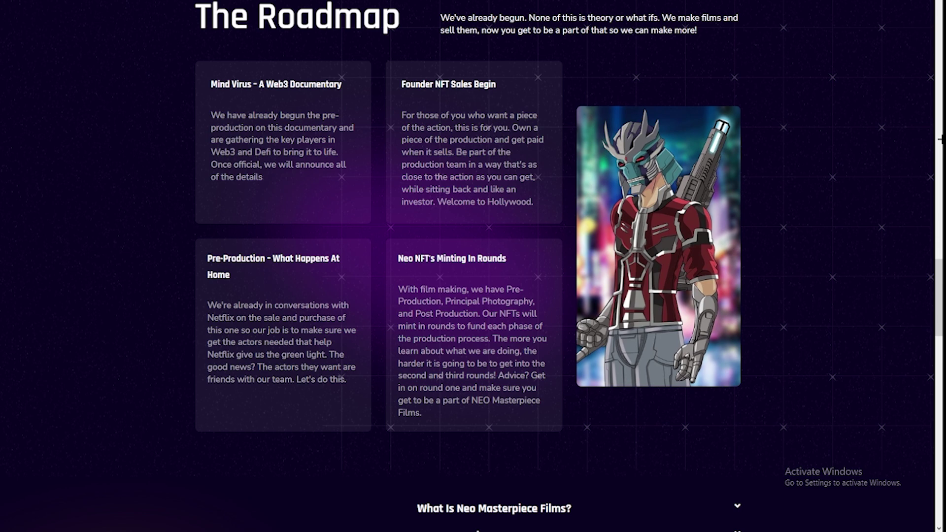
pyautogui.scroll(-2, 939, 139)
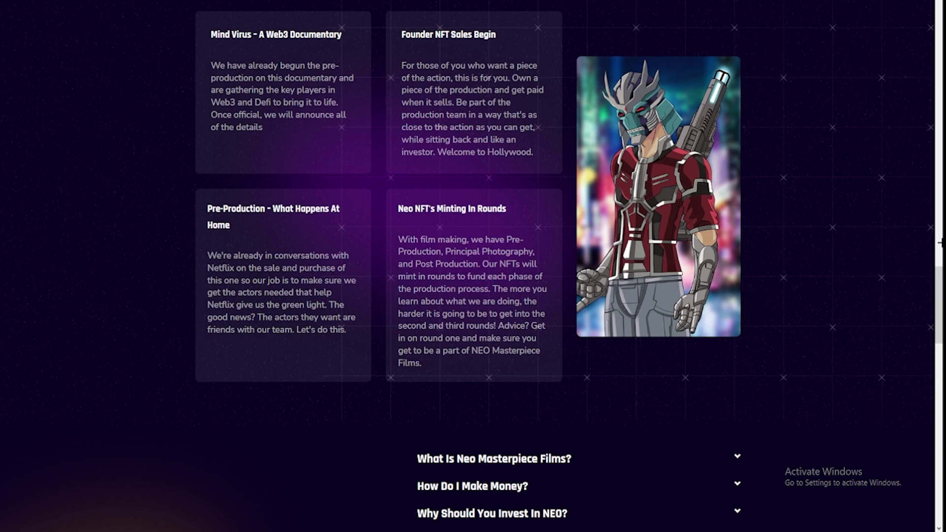
pyautogui.scroll(-5, 904, 237)
pyautogui.scroll(-5, 905, 237)
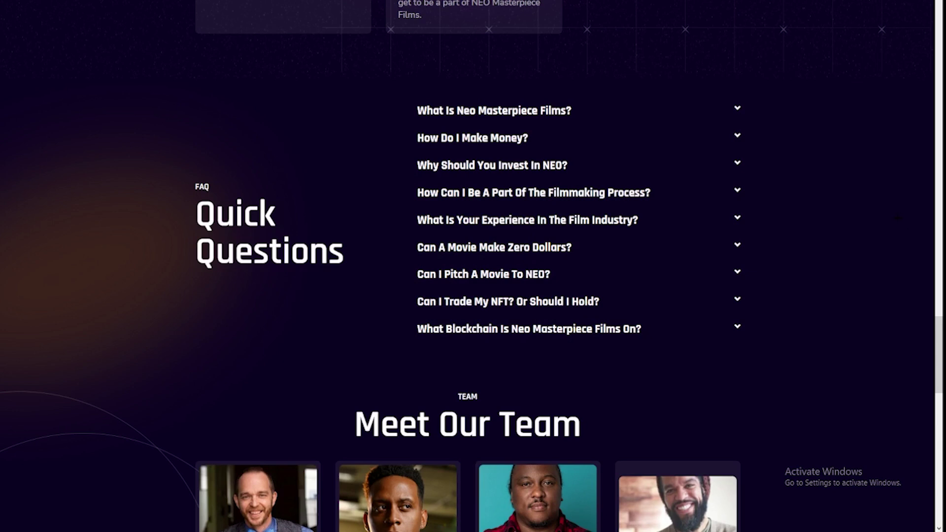
# Expand and collapse the How Do I Make Money? answer, then expand Why Should You Invest In NEO?
pyautogui.click(493, 148)
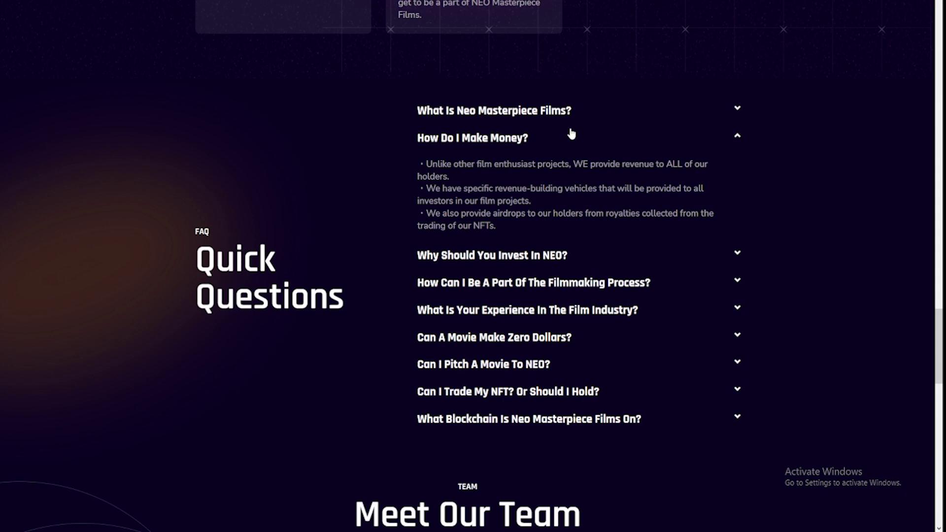
pyautogui.click(521, 140)
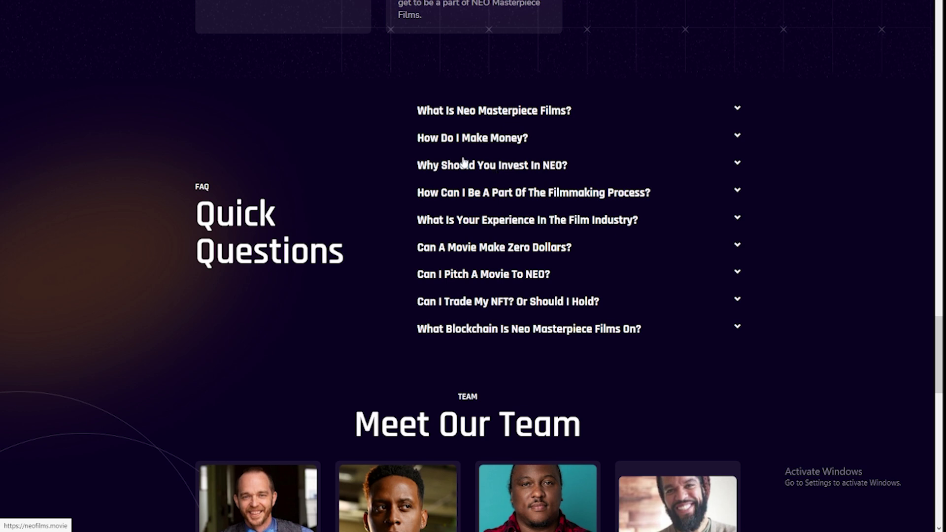
pyautogui.click(477, 166)
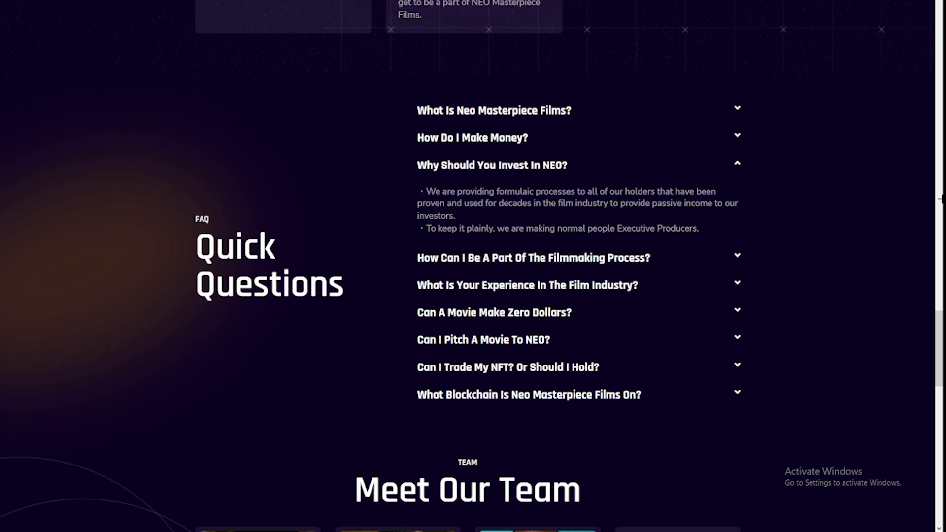
pyautogui.scroll(-4, 577, 185)
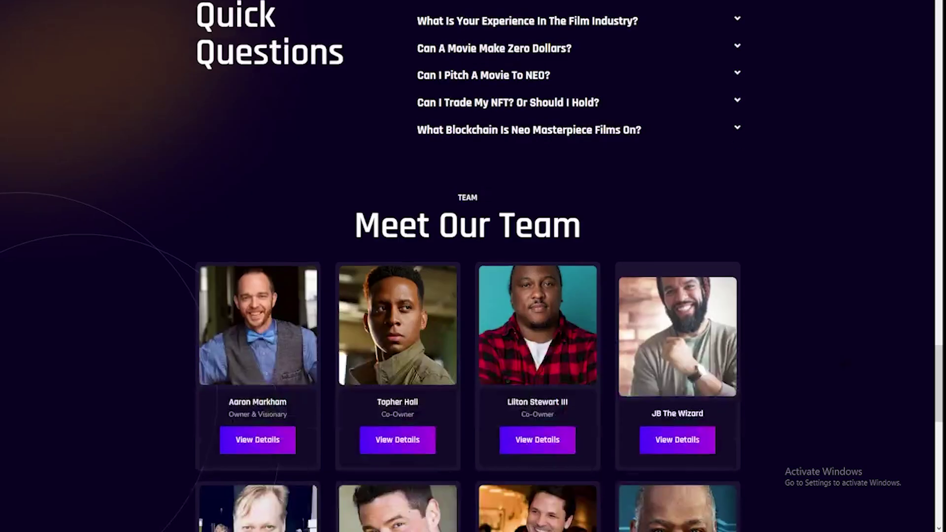
pyautogui.scroll(-2, 473, 266)
pyautogui.scroll(-2, 473, 267)
pyautogui.scroll(-2, 472, 267)
pyautogui.scroll(-2, 473, 267)
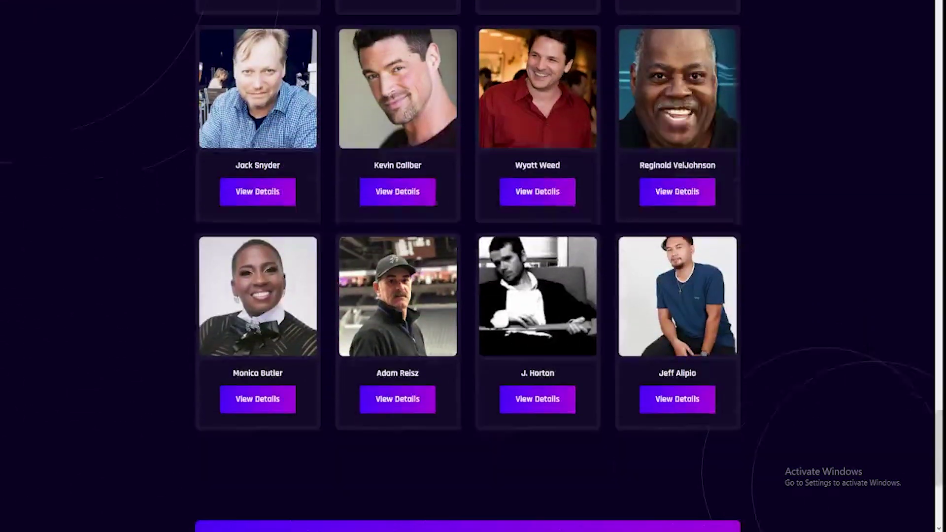
pyautogui.scroll(-1, 474, 266)
pyautogui.scroll(3, 473, 267)
pyautogui.scroll(3, 474, 266)
pyautogui.scroll(2, 473, 266)
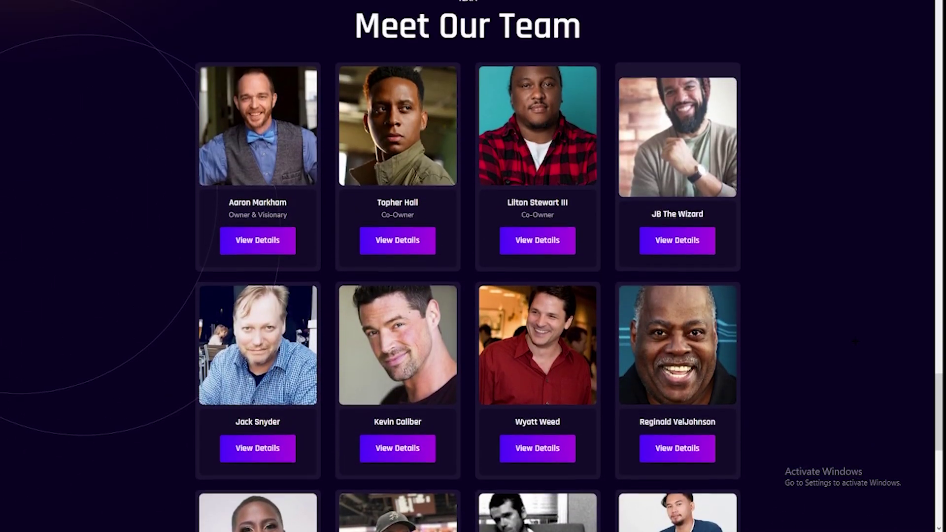
pyautogui.scroll(-1, 473, 266)
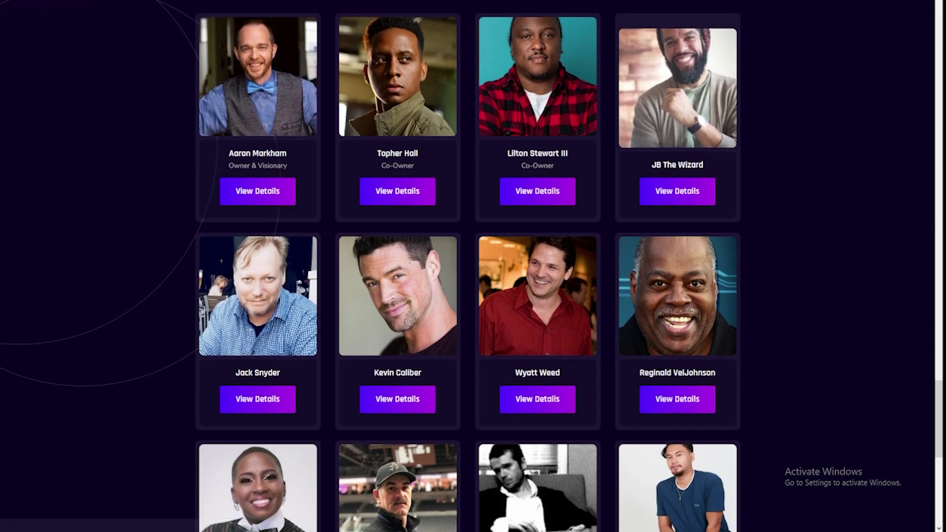
pyautogui.scroll(-1, 473, 266)
pyautogui.scroll(-1, 473, 267)
pyautogui.scroll(-3, 473, 267)
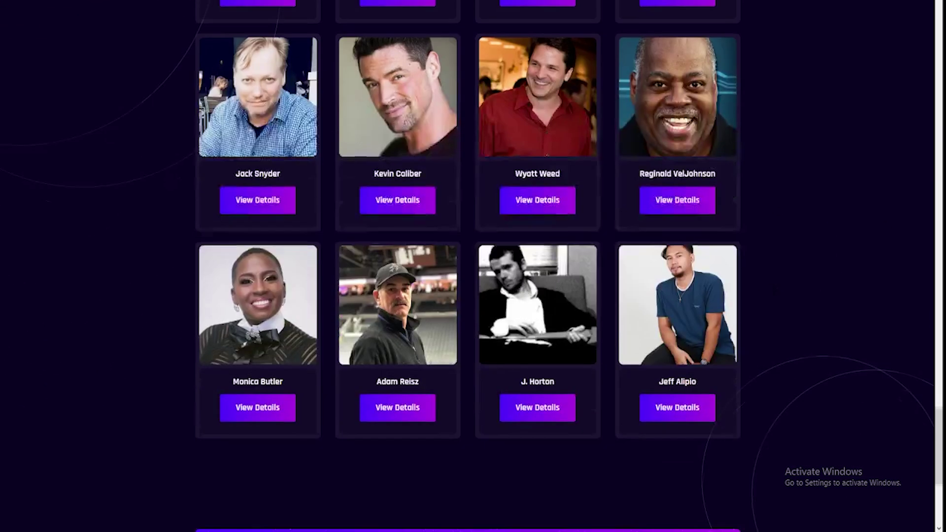
pyautogui.scroll(-4, 474, 266)
pyautogui.scroll(-1, 473, 266)
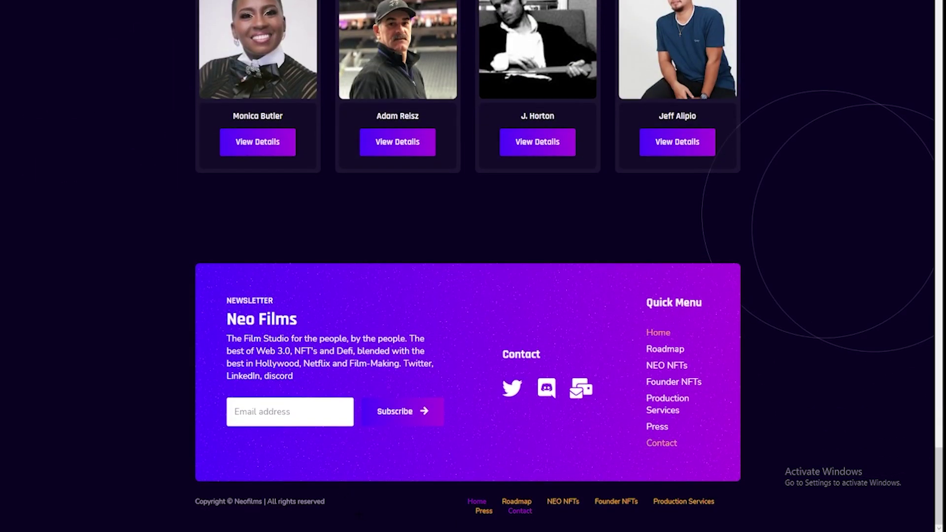
# Focus the footer newsletter Email address field.
pyautogui.click(256, 408)
# Open the Neo Films NFT Twitter profile from the footer Contact icon.
pyautogui.click(512, 388)
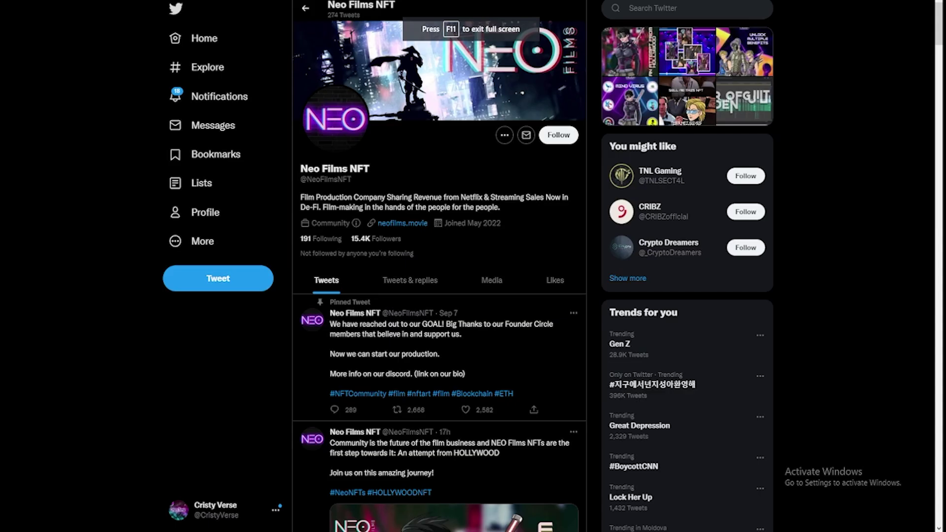